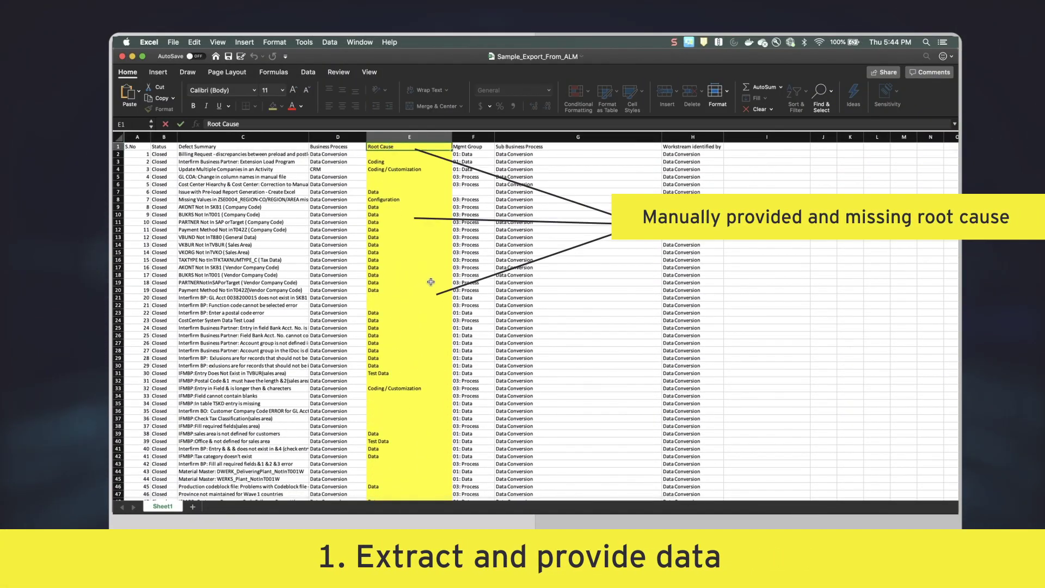
Choose Sample_Export_From_ALM.xlsx from Downloads as the defect export to predict.
{"action": "left_click", "coordinate": [432, 282]}
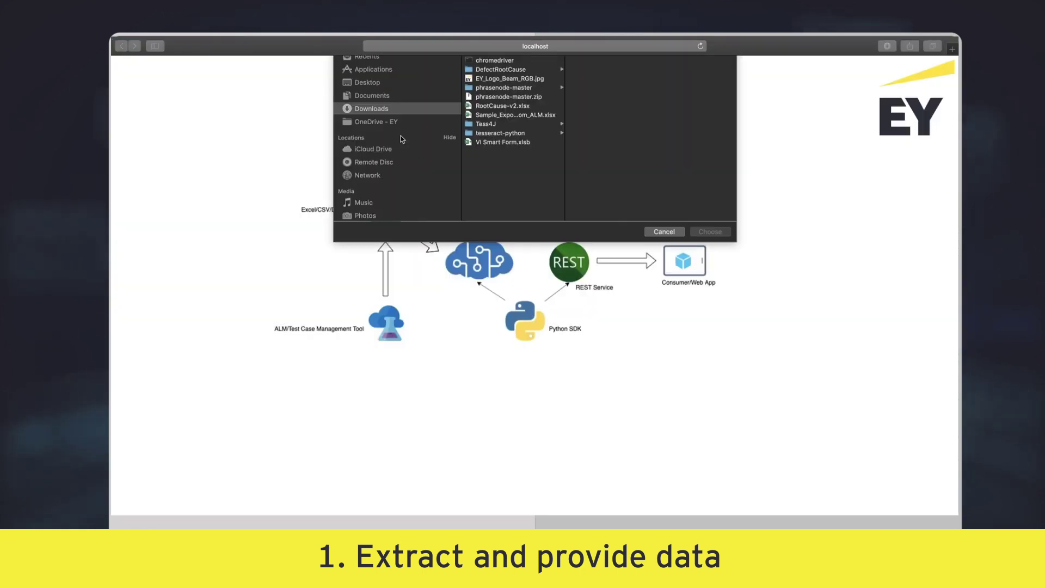
{"action": "left_click", "coordinate": [517, 156]}
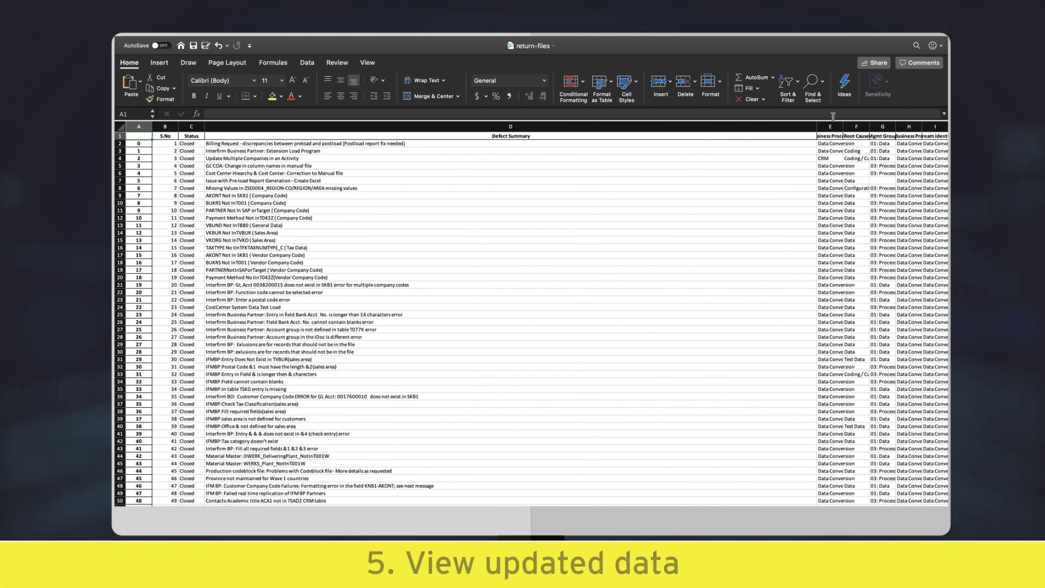
Narrow Defect Summary column D and autofit the Business Process, Workstream and Sub Business Process columns.
{"action": "left_click_drag", "start_coordinate": [817, 126], "coordinate": [518, 126]}
{"action": "left_click_drag", "start_coordinate": [659, 125], "coordinate": [605, 125]}
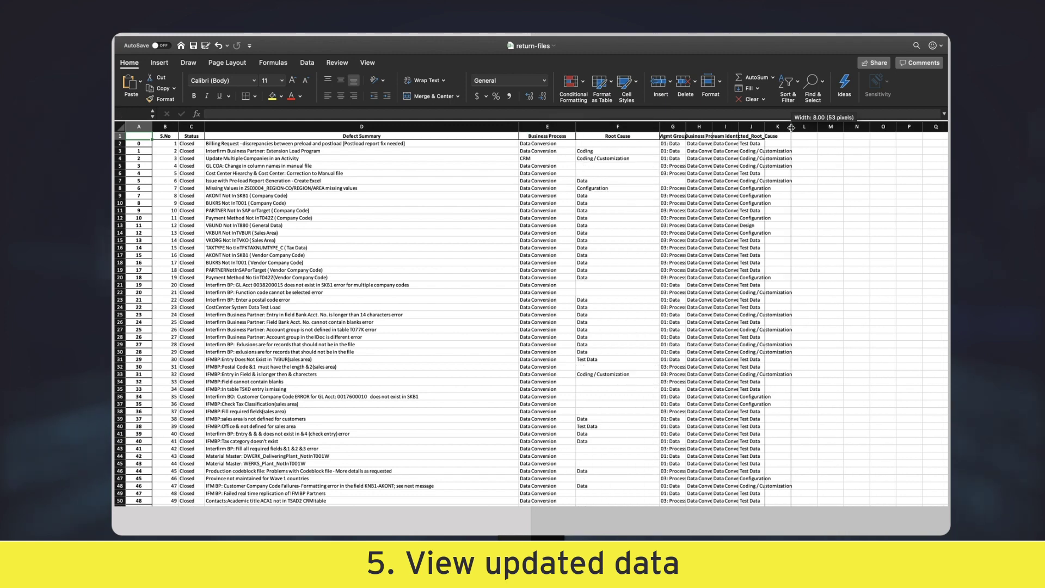
{"action": "double_click", "coordinate": [764, 127]}
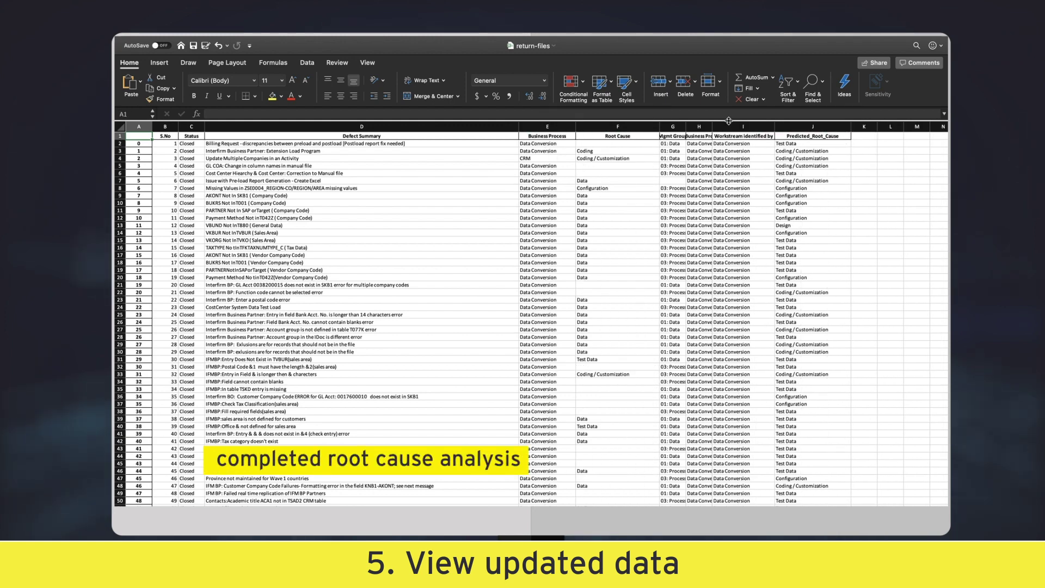
{"action": "double_click", "coordinate": [710, 126]}
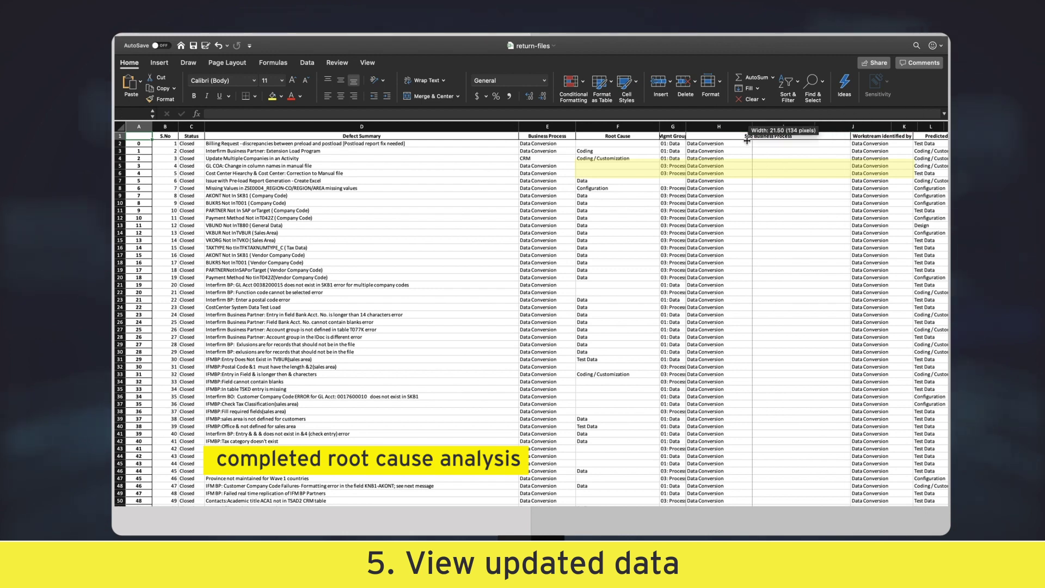
{"action": "left_click_drag", "start_coordinate": [746, 138], "coordinate": [703, 126]}
{"action": "left_click", "coordinate": [675, 125]}
Highlight the filled Predicted_Root_Cause column J and check row 6's previously missing root cause.
{"action": "left_click", "coordinate": [855, 127]}
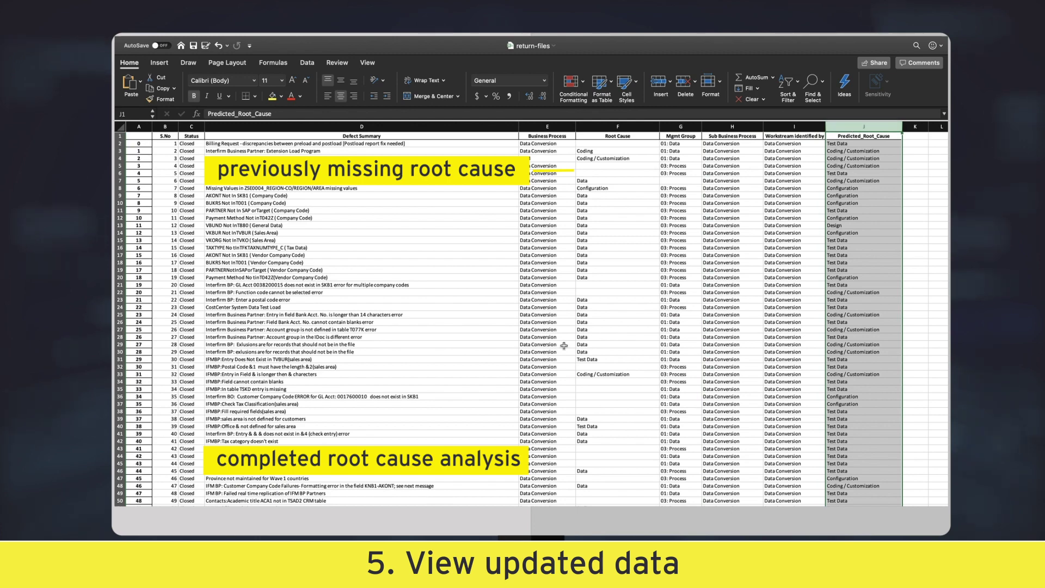
{"action": "left_click", "coordinate": [629, 174]}
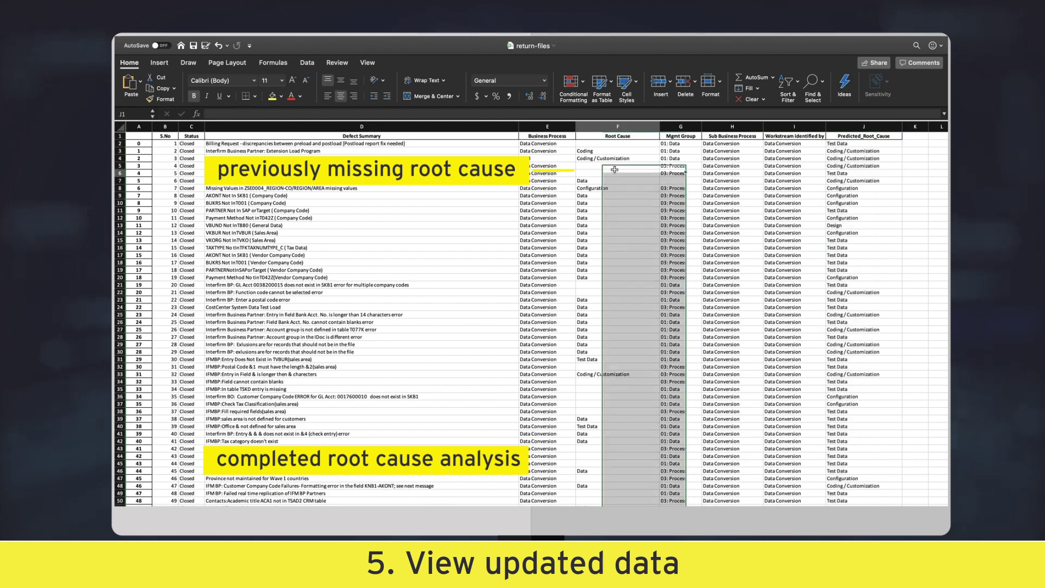
{"action": "left_click", "coordinate": [118, 173]}
{"action": "left_click", "coordinate": [596, 176]}
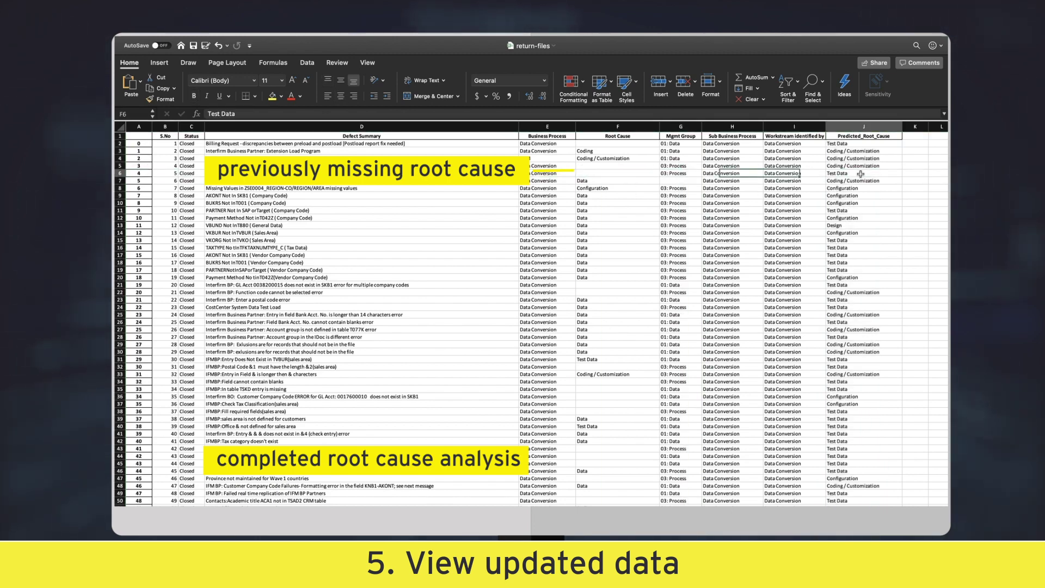
{"action": "scroll", "coordinate": [861, 174], "scroll_direction": "down", "scroll_amount": 15}
{"action": "scroll", "coordinate": [860, 173], "scroll_direction": "down", "scroll_amount": 20}
{"action": "scroll", "coordinate": [861, 173], "scroll_direction": "down", "scroll_amount": 20}
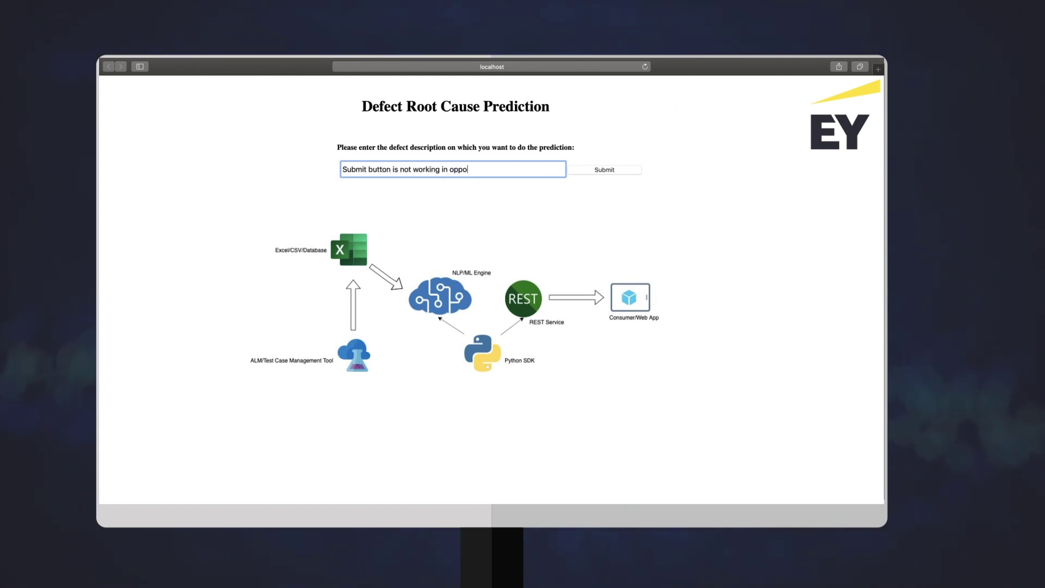
{"action": "type", "text": "rtunities tab."}
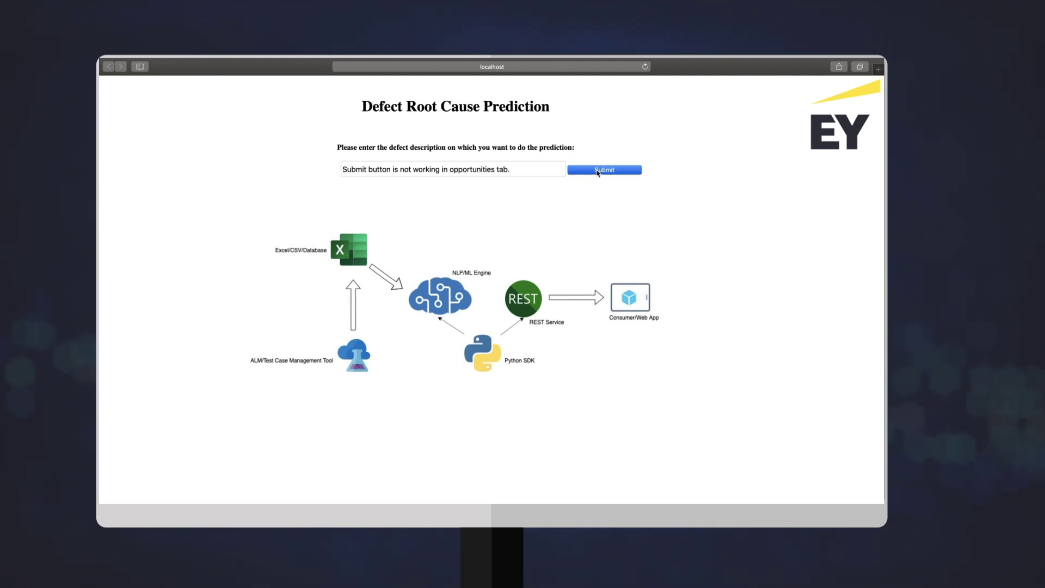
Submit the opportunities-tab Submit button defect description, returning Coding / Customization.
{"action": "left_click", "coordinate": [597, 173]}
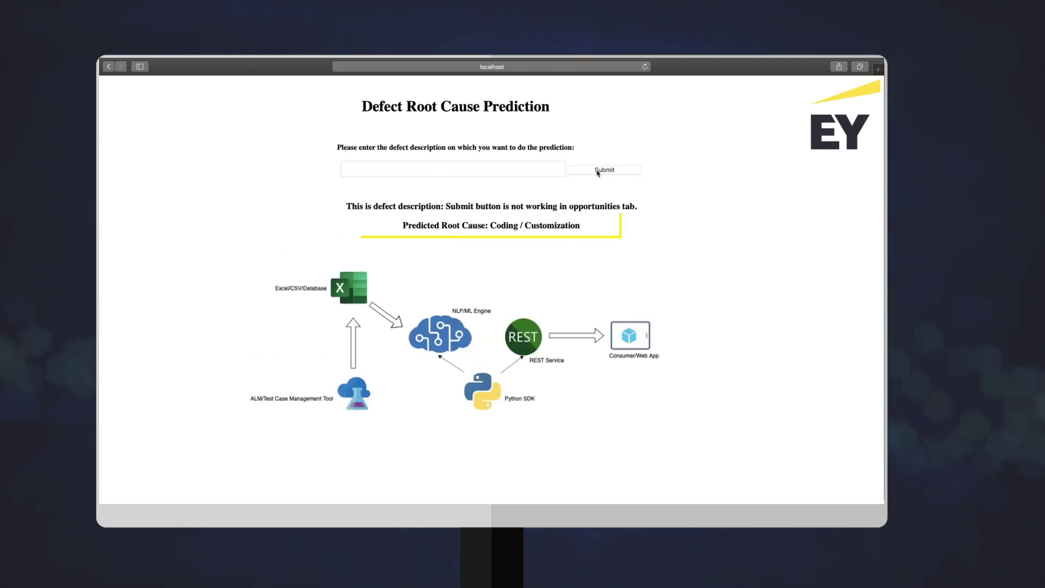